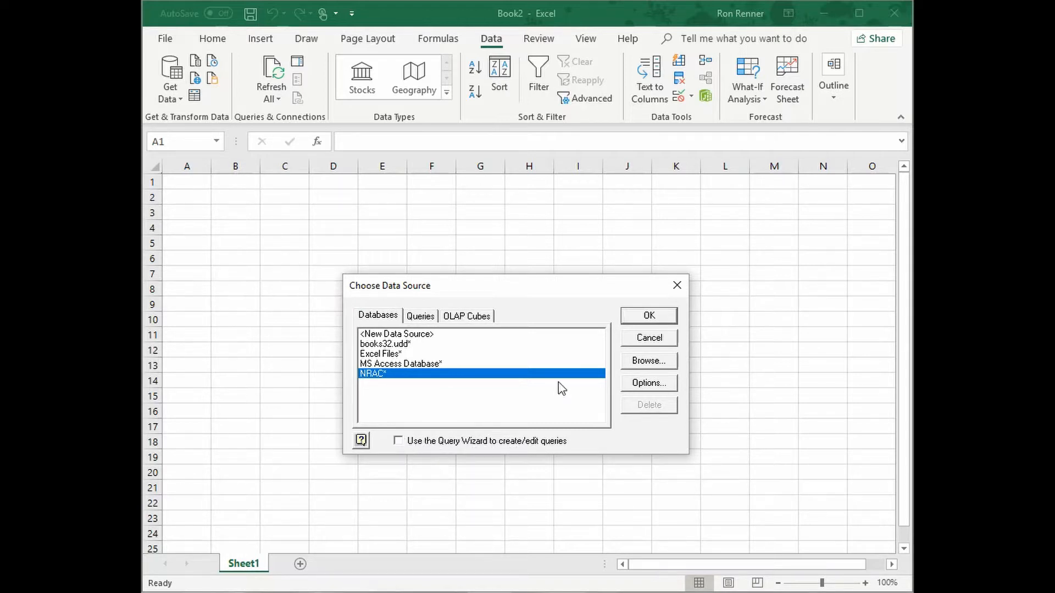
- Connect to the NRAC data source and add the APM_VENDORS table to the query
left_click(649, 317)
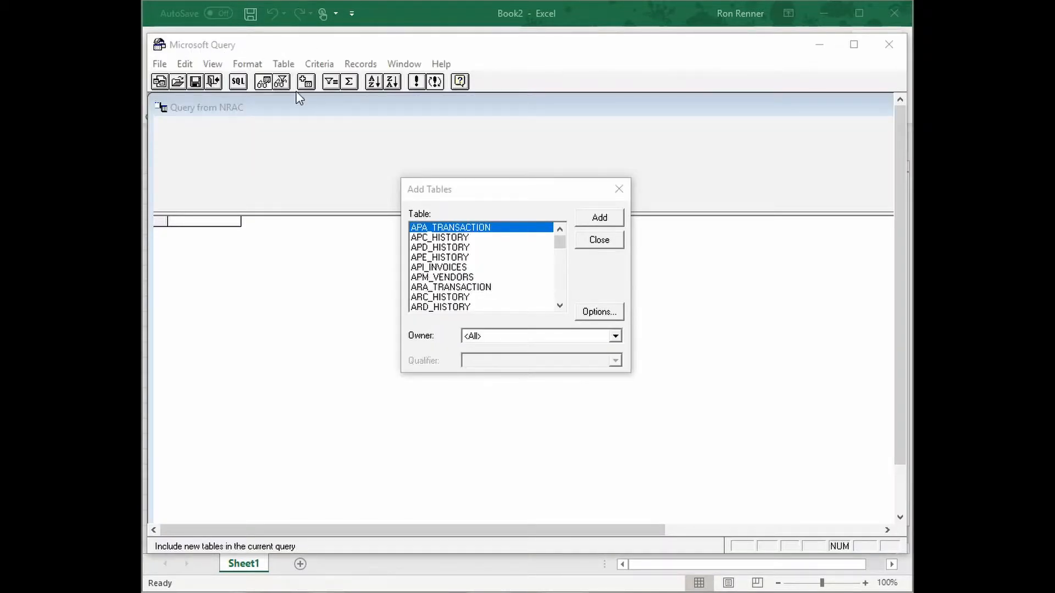
left_click(483, 196)
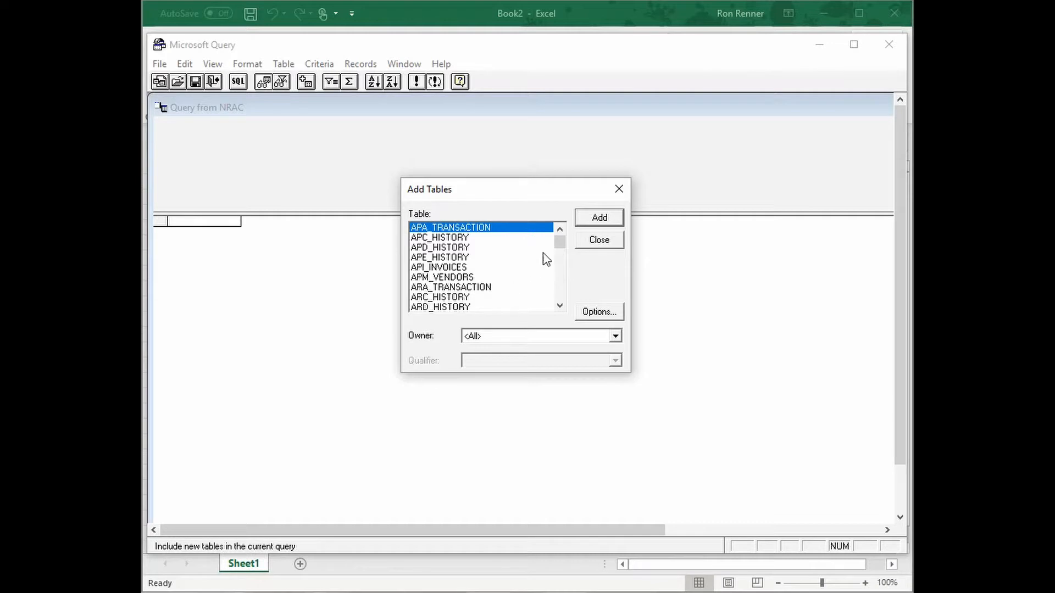
mouse_move(566, 250)
left_mouse_down()
mouse_move(569, 299)
mouse_move(567, 239)
left_mouse_up()
left_click(442, 278)
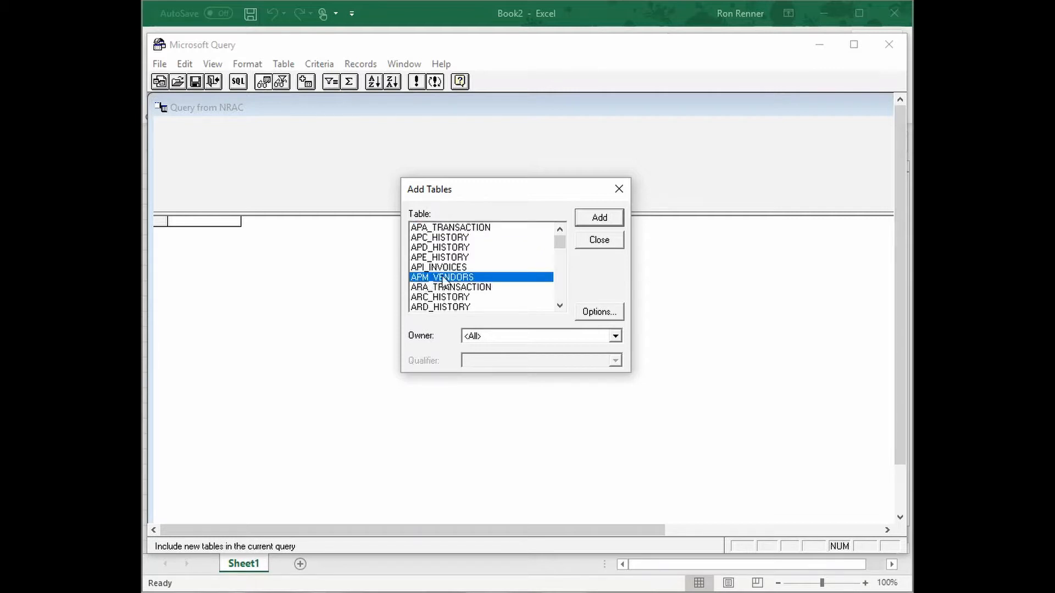
left_click(600, 219)
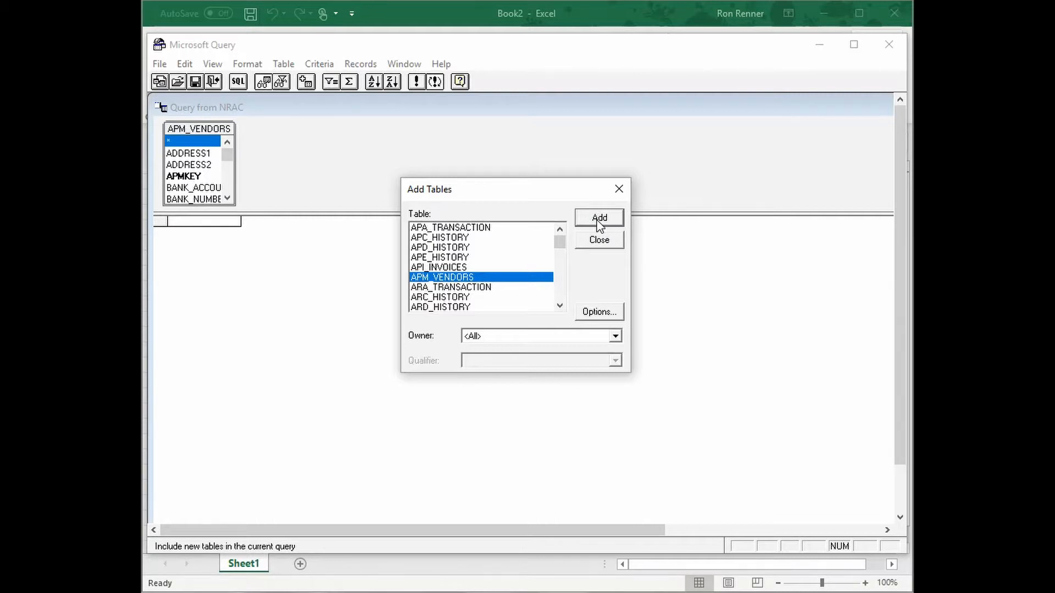
left_click(604, 242)
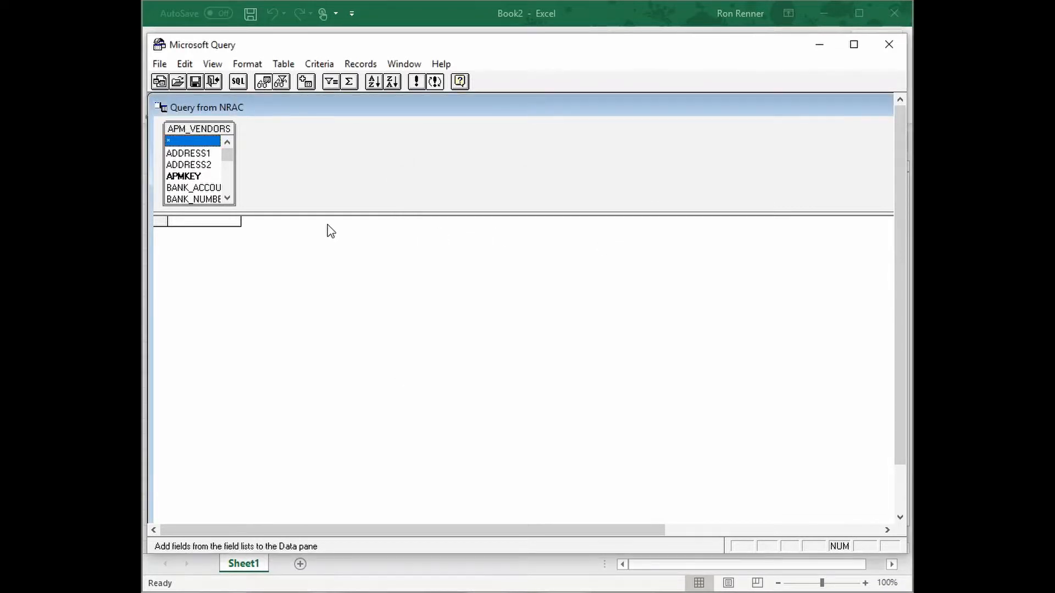
- Enlarge the table pane and the APM_VENDORS field list, and add the VENDOR, NAME and PURCHASES_YTD fields to the query
left_click_drag(315, 214, 304, 377)
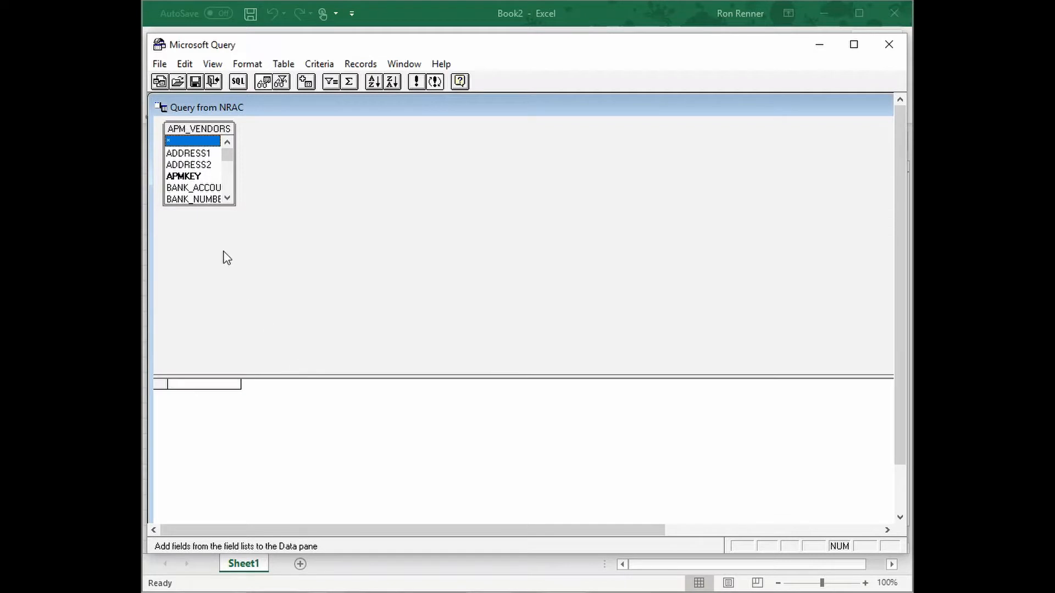
left_click_drag(234, 204, 315, 358)
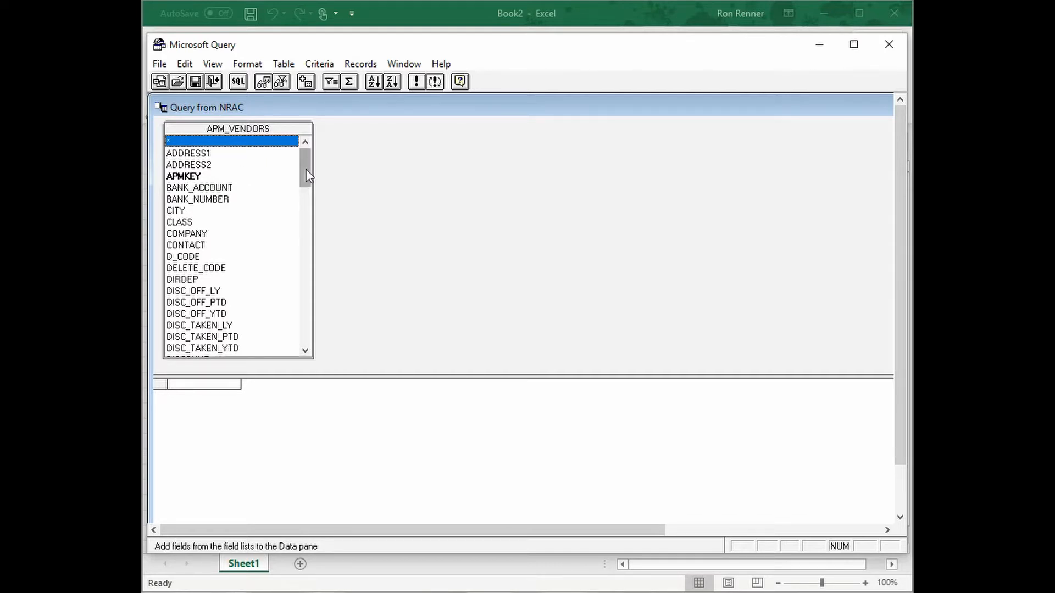
left_click_drag(307, 169, 301, 326)
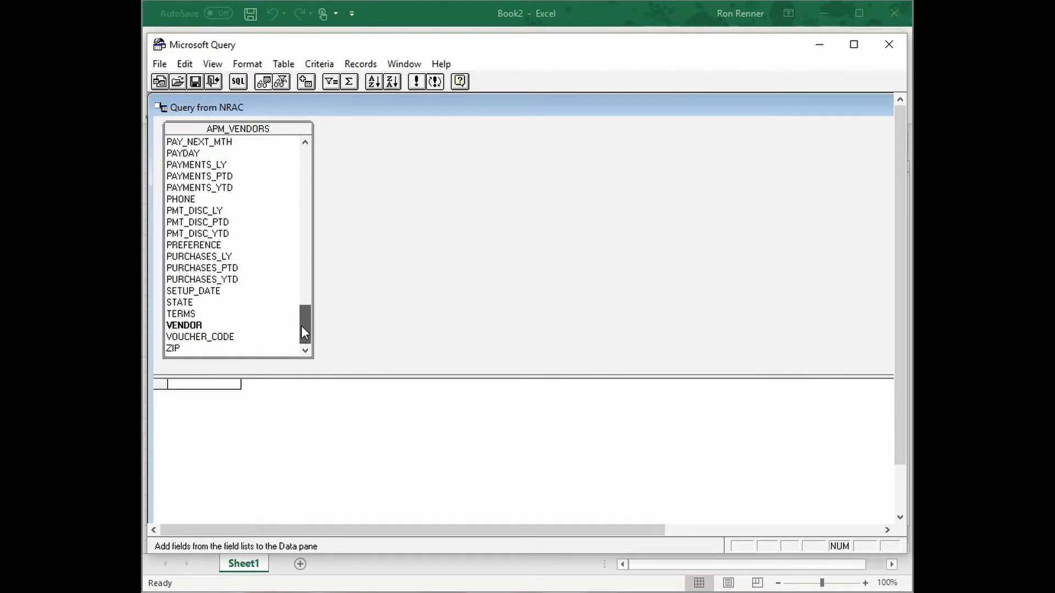
double_click(190, 326)
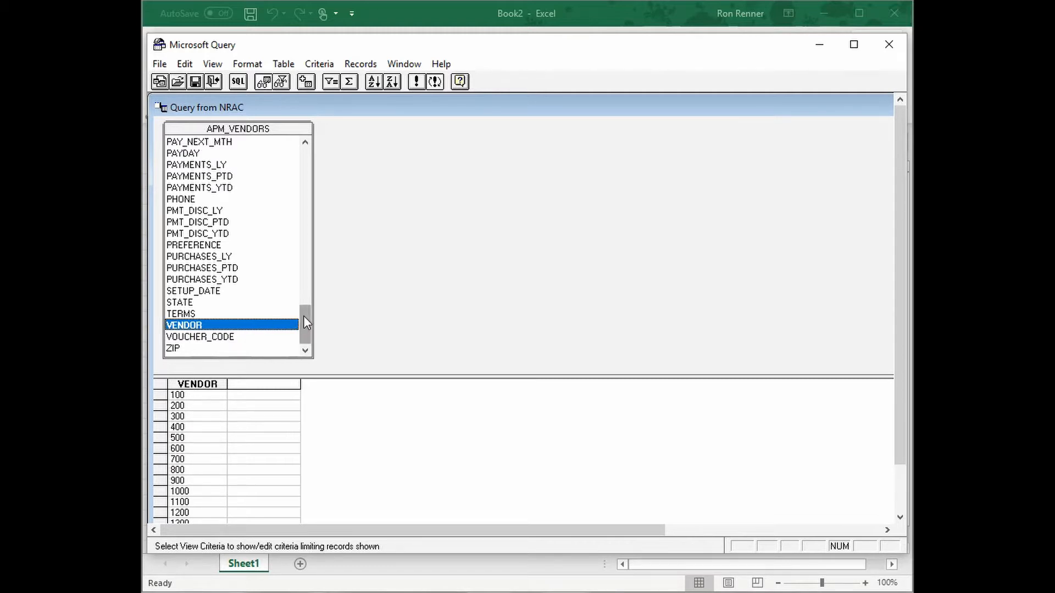
key("n")
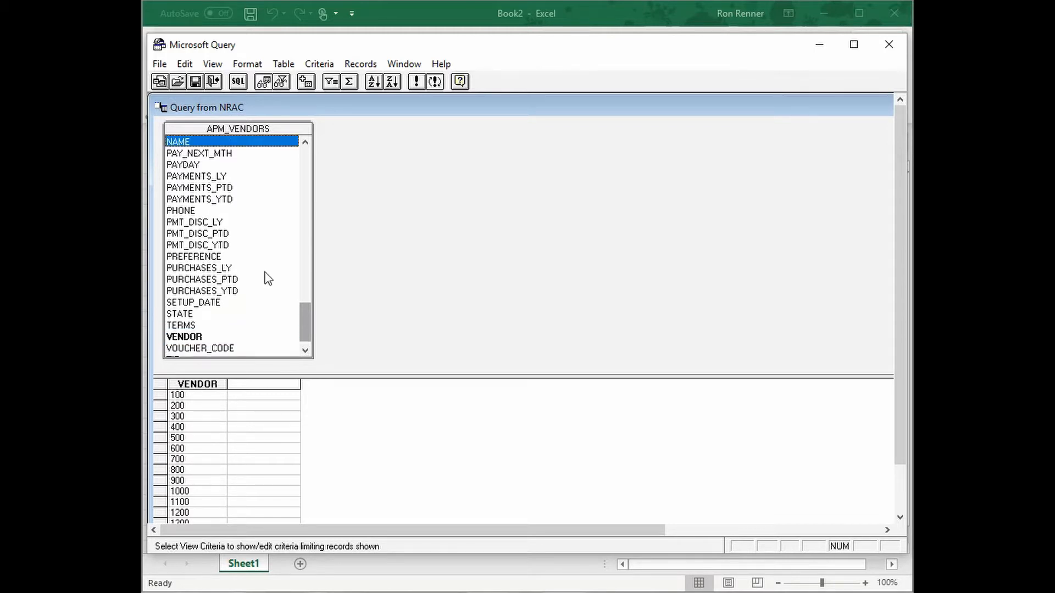
double_click(183, 144)
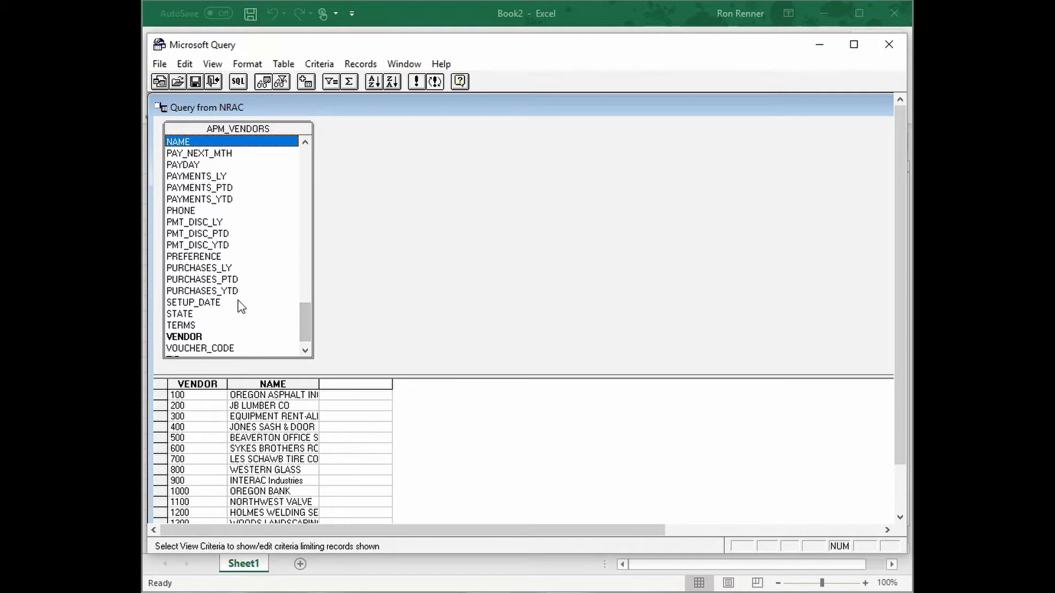
double_click(188, 292)
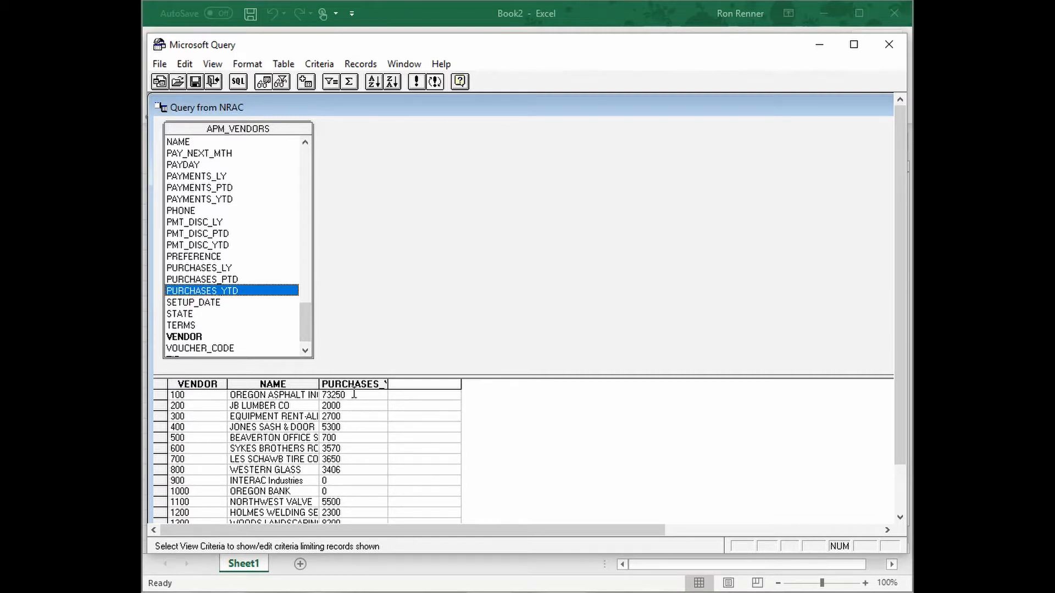
- Return the query data to Excel as a table in the existing worksheet at cell A1
left_click(160, 65)
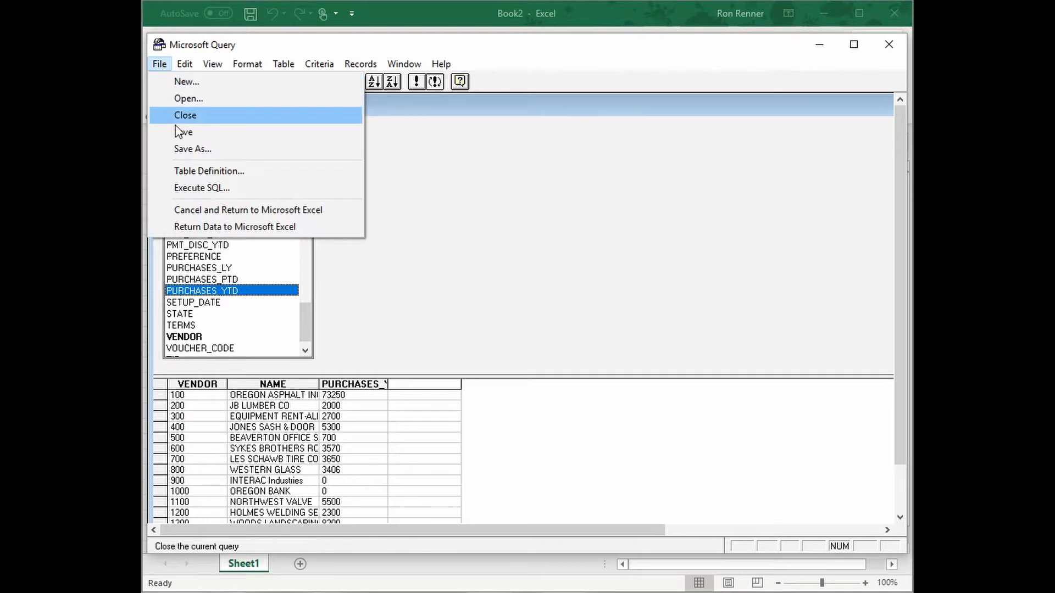
left_click(198, 227)
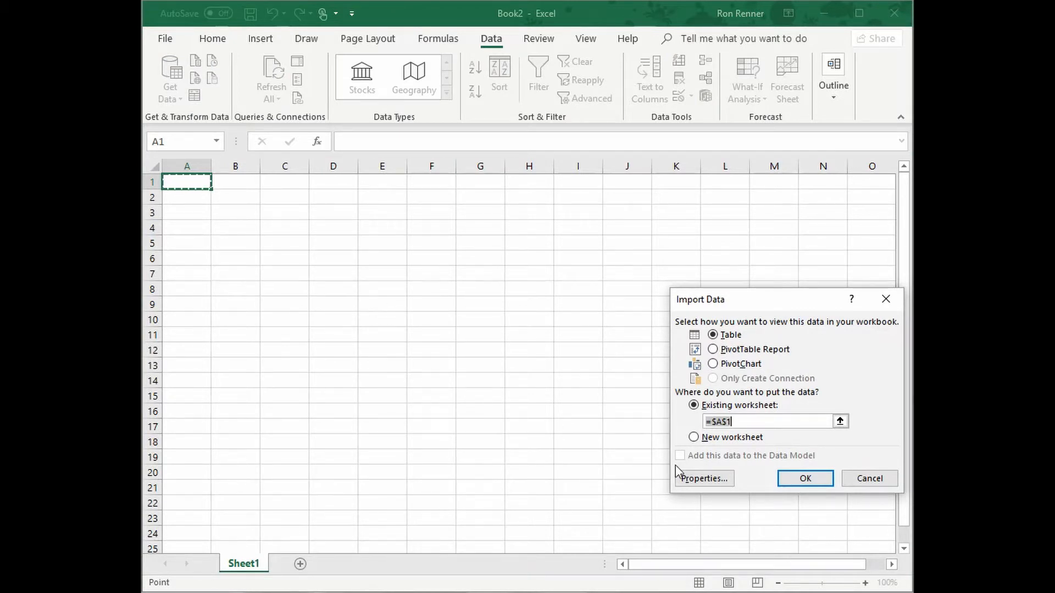
left_click(806, 479)
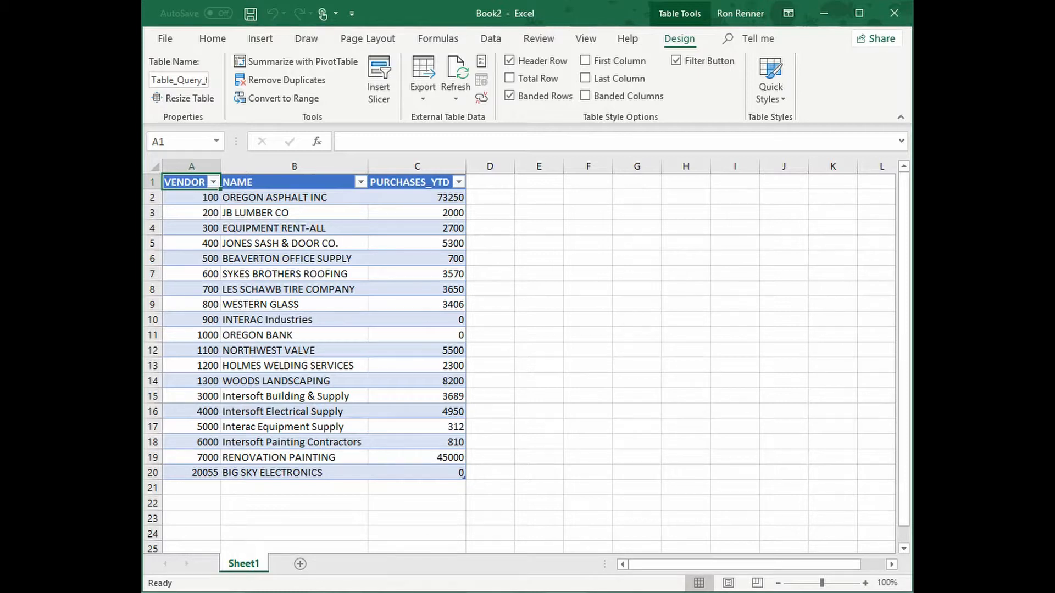
- Switch to INTERAC Accounts Payable and open the JB LUMBER CO vendor record for changing in Vendor Maintenance
key("alt+Tab")
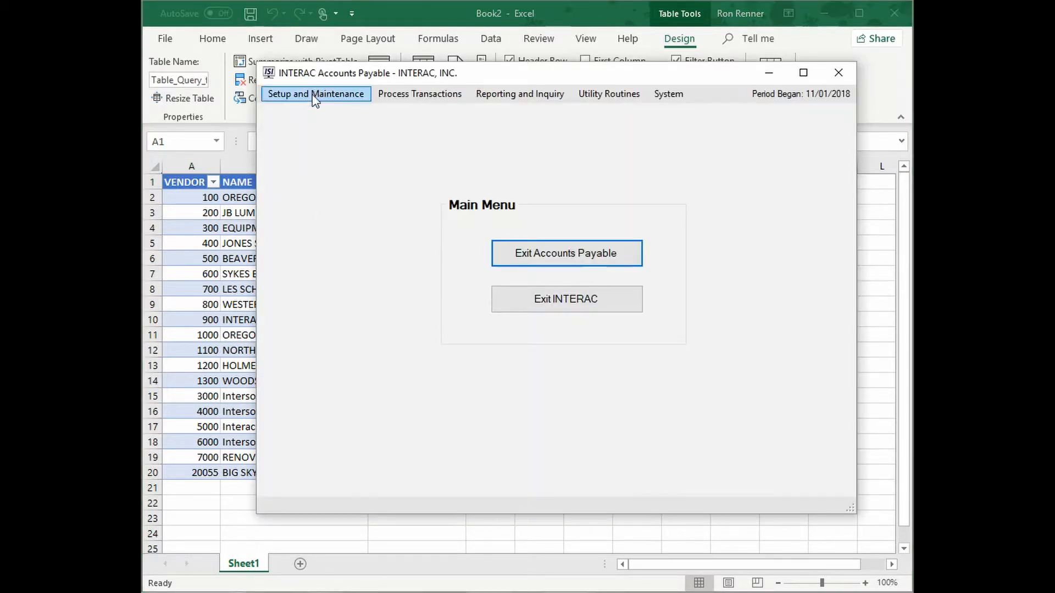
left_click_drag(297, 73, 373, 82)
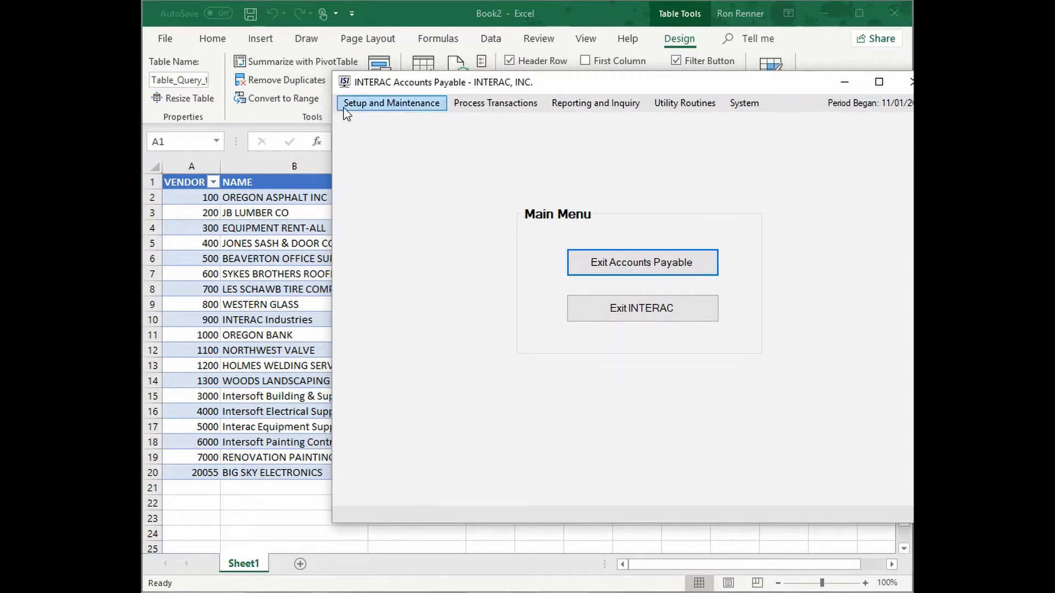
left_click_drag(544, 91, 509, 87)
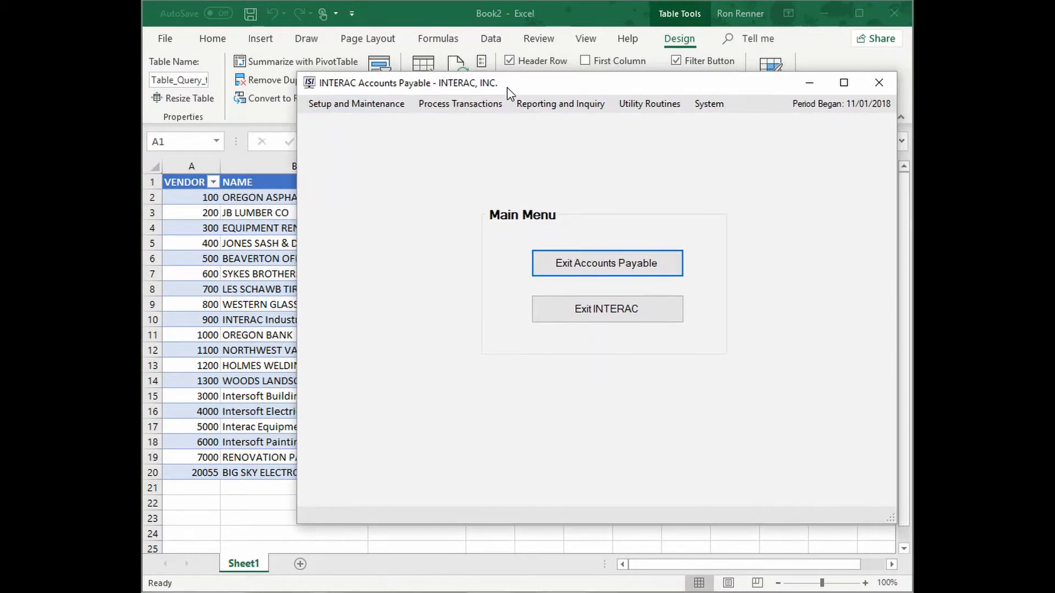
left_click(325, 108)
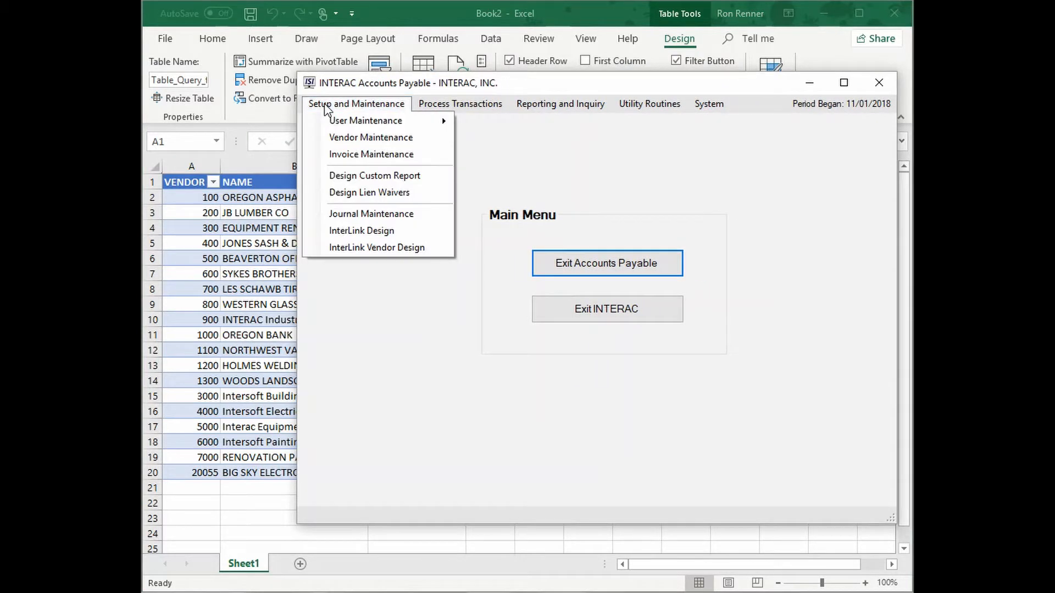
left_click(341, 139)
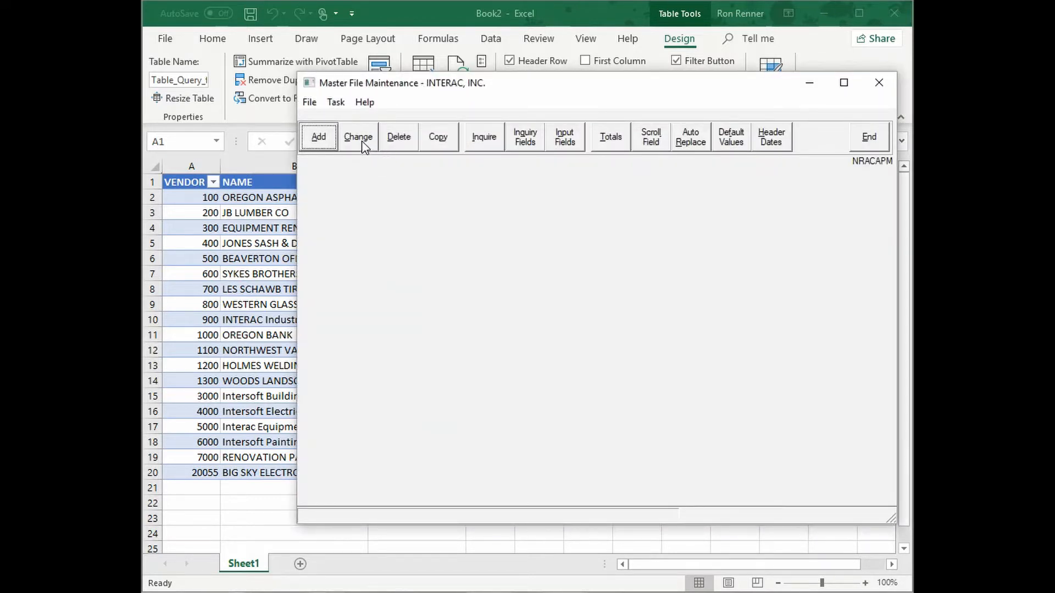
left_click(362, 144)
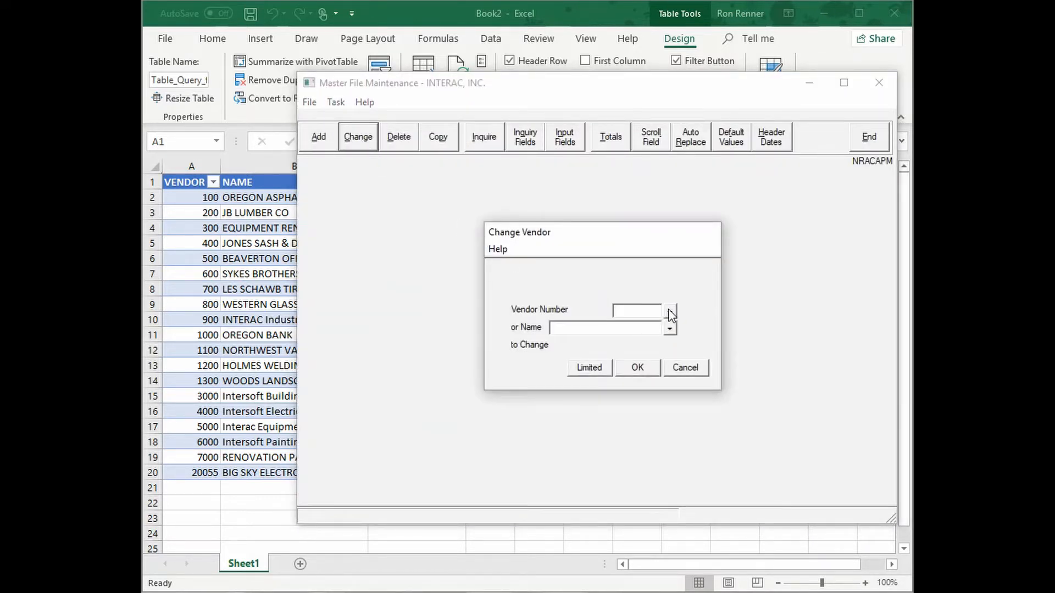
left_click(669, 311)
left_click(473, 283)
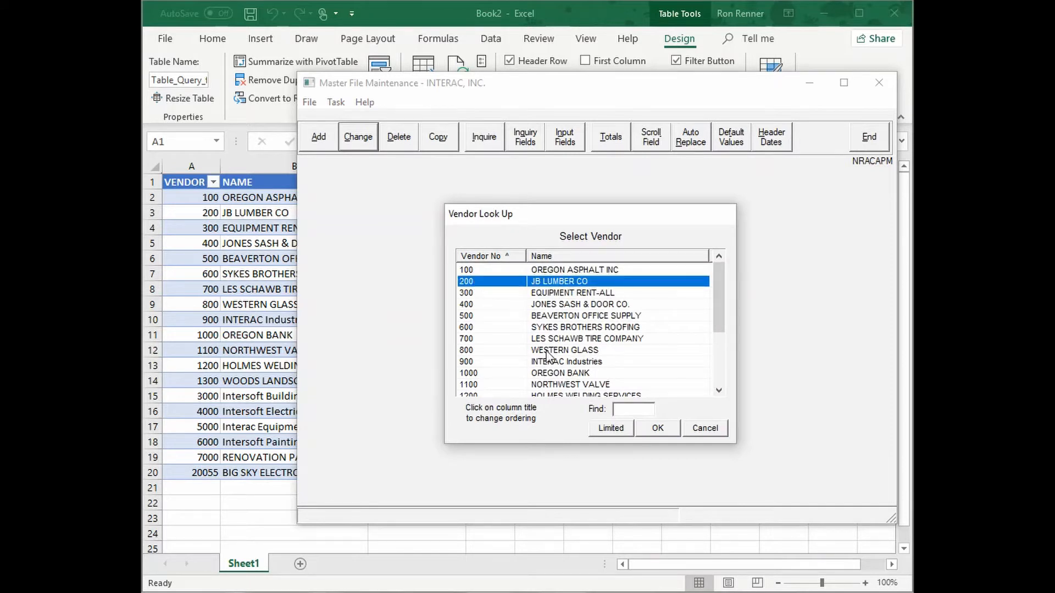
left_click(658, 429)
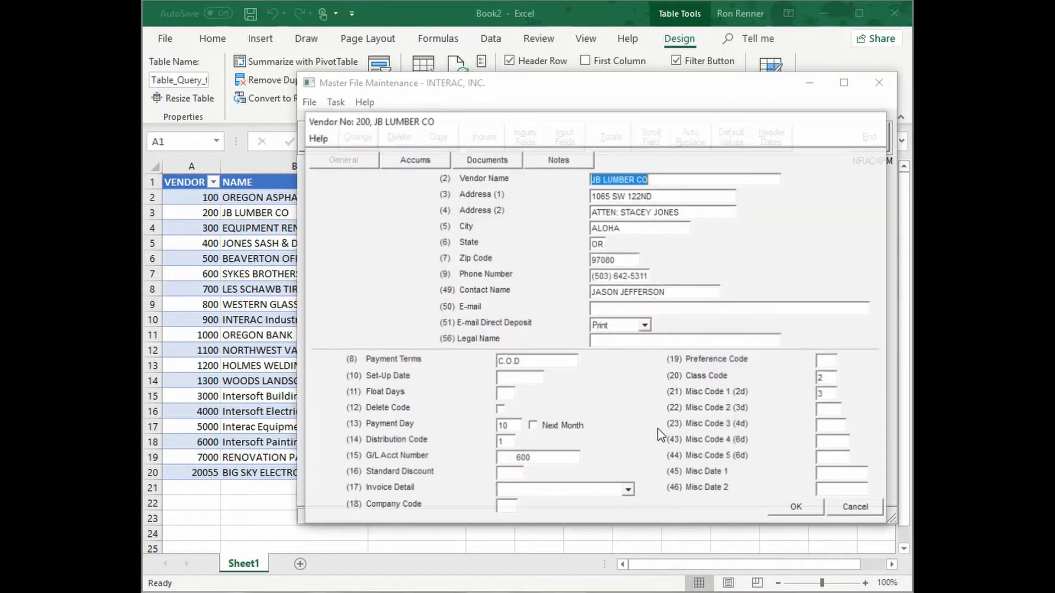
- Change the vendor name to JB LUMBER COMPANY and save the vendor record
left_click(662, 179)
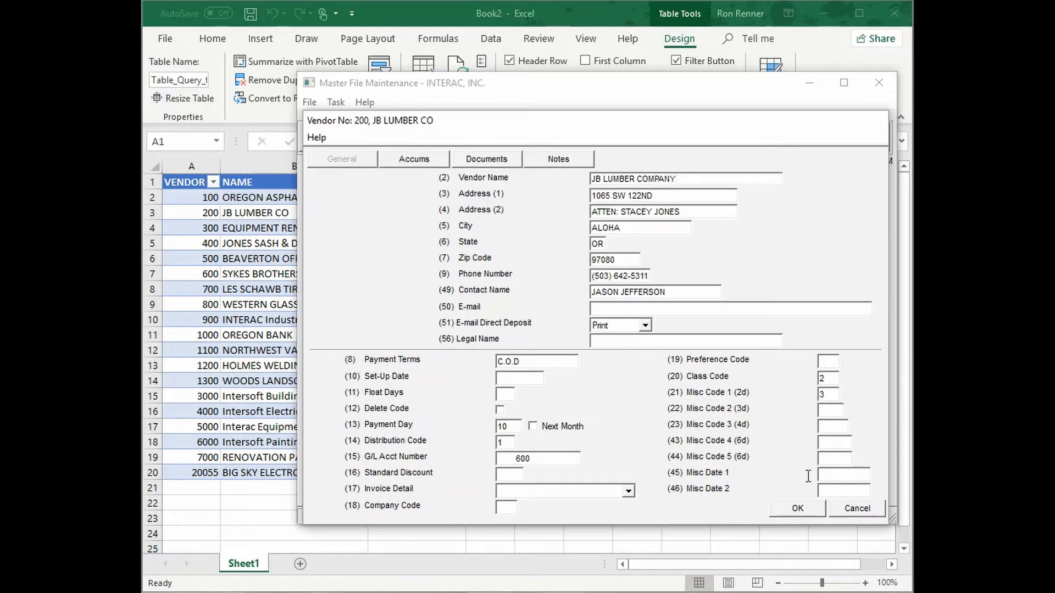
left_click(808, 513)
left_click(808, 512)
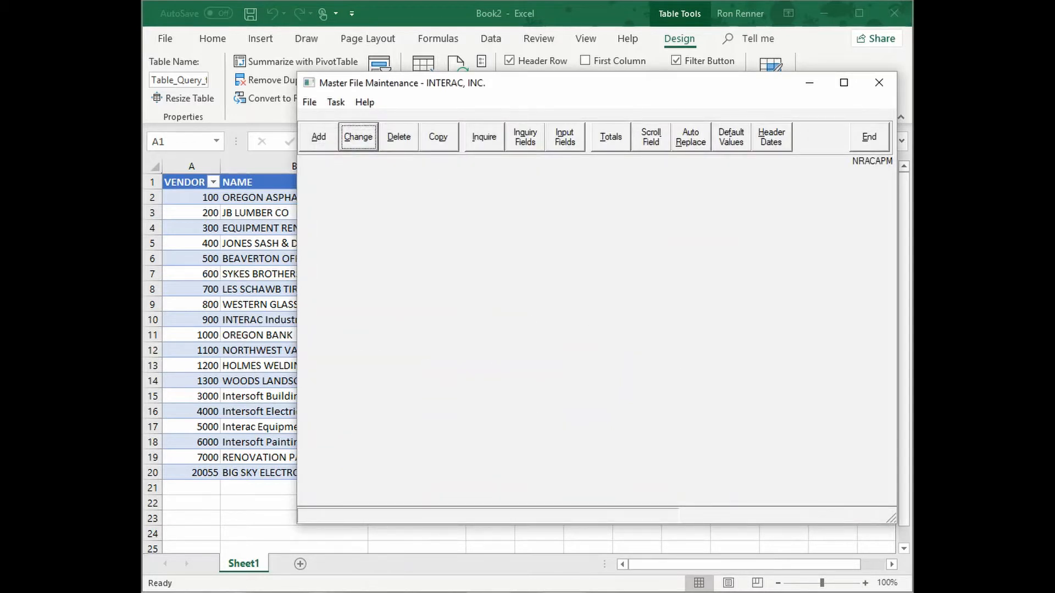
- Switch back to Excel and refresh the vendor table from its external data source
key("alt+Tab")
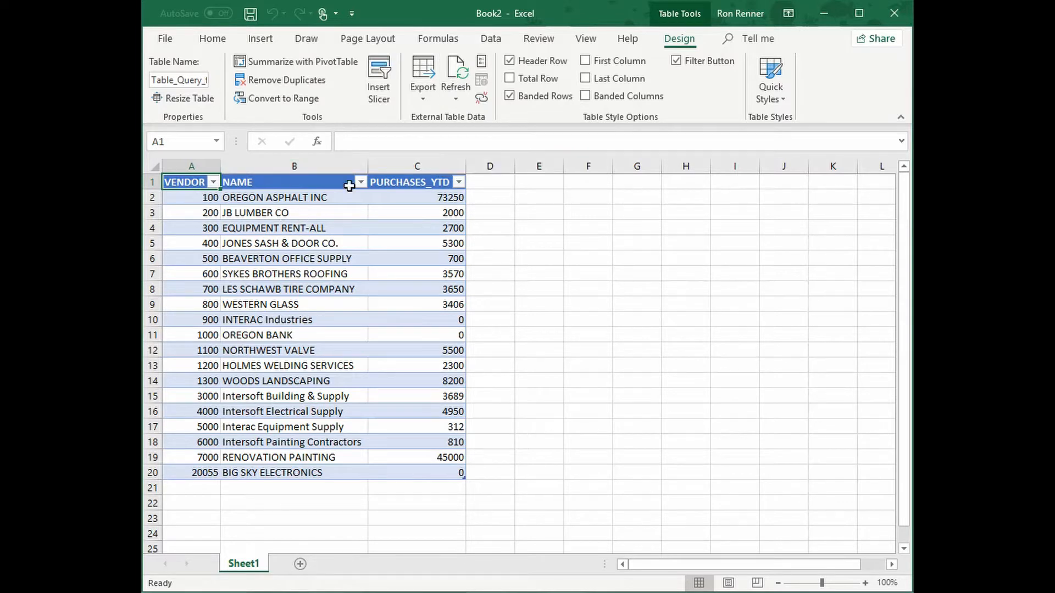
left_click(453, 78)
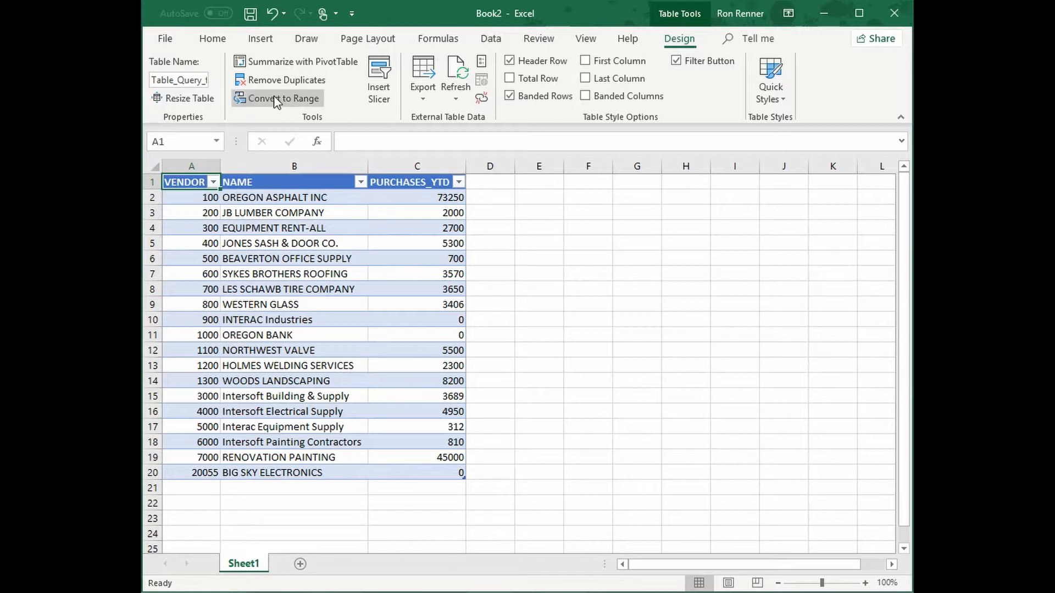
- Save the workbook as Sample1 in Excel Workbook (*.xlsx) format in the VL Tutorial - Part 1 folder
left_click(165, 39)
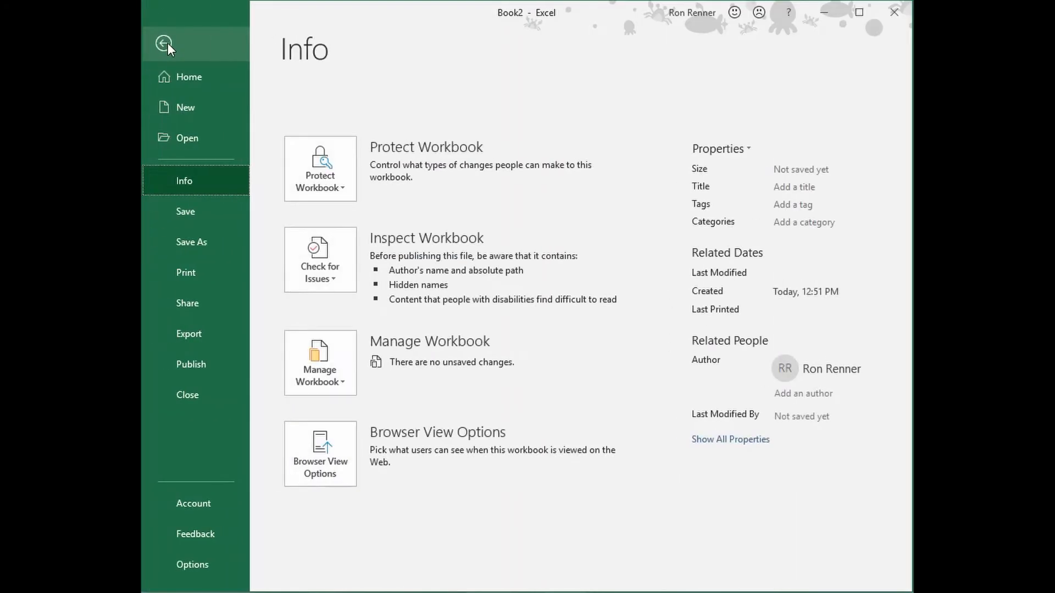
left_click(180, 243)
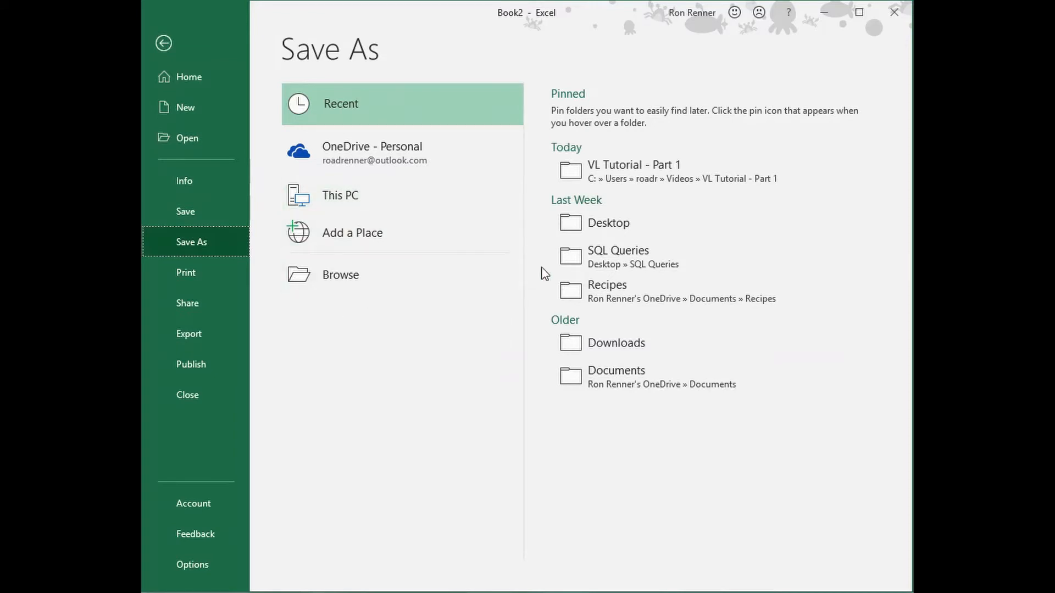
left_click(569, 172)
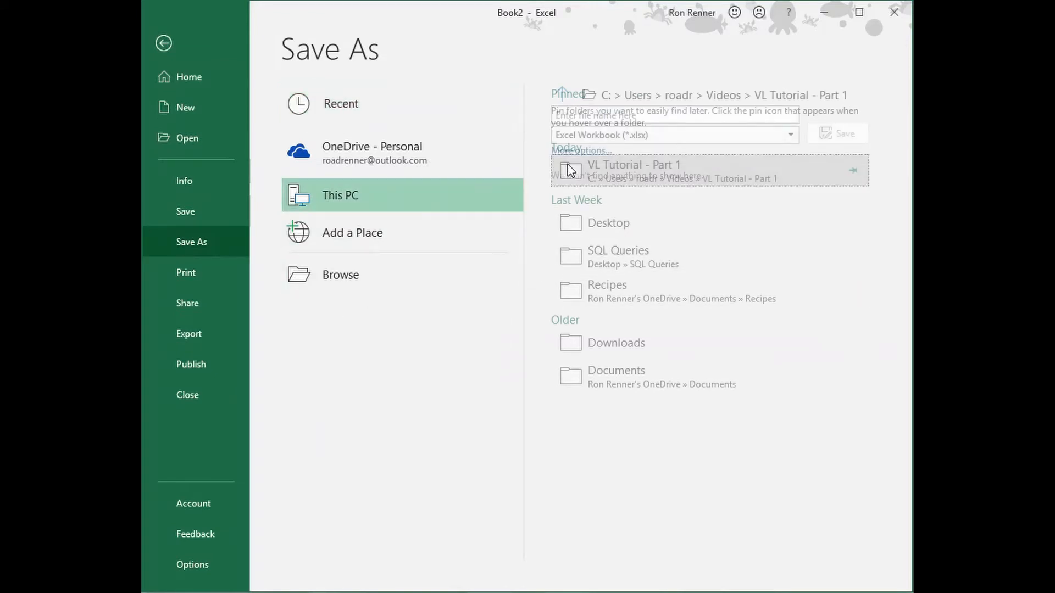
left_click(575, 115)
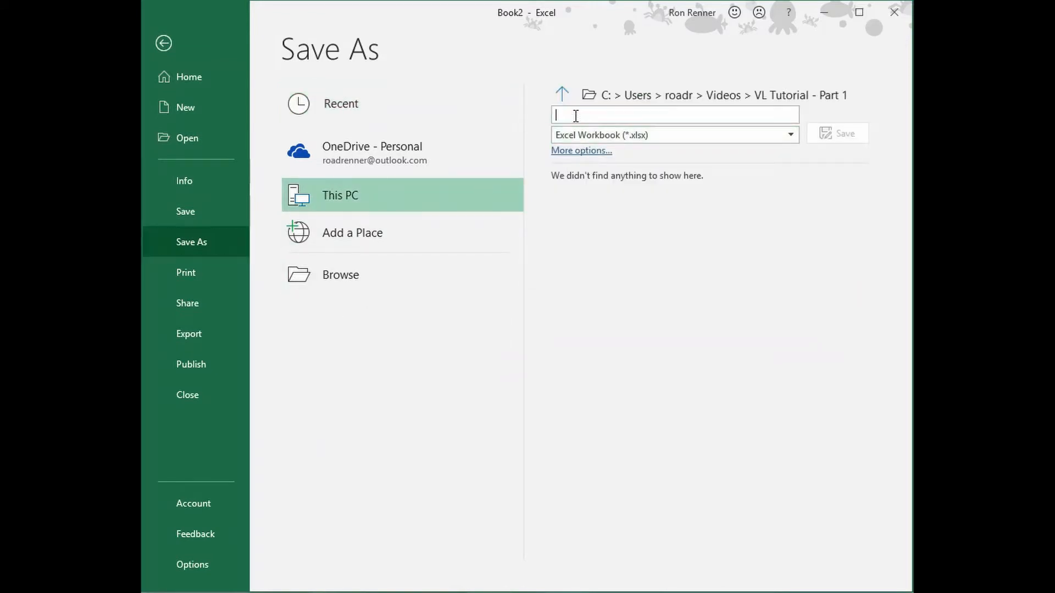
type("sA")
key("BackSpace")
key("BackSpace")
key("BackSpace")
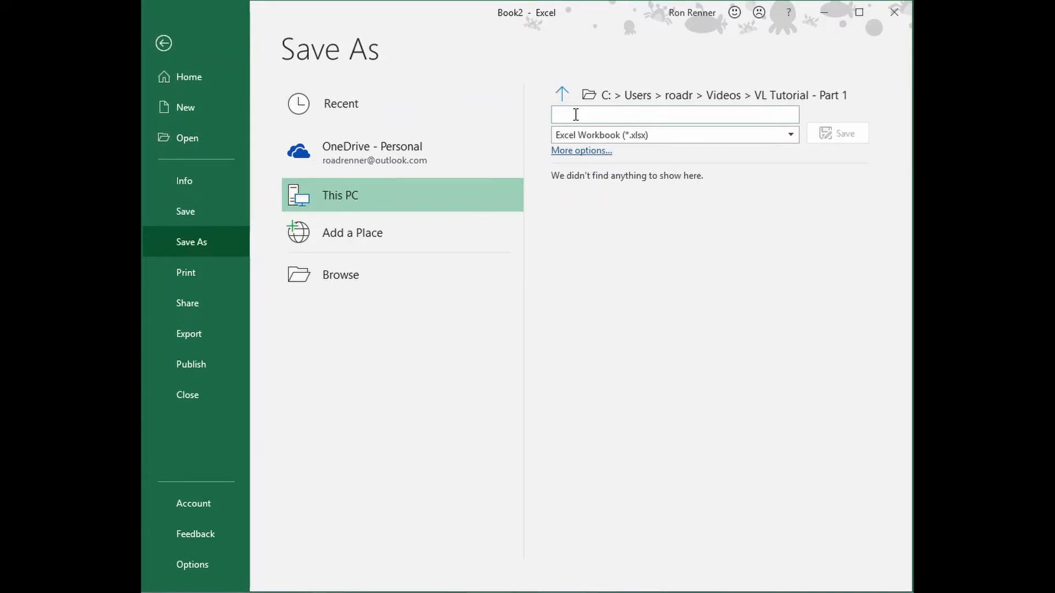
type("s")
key("BackSpace")
type("s")
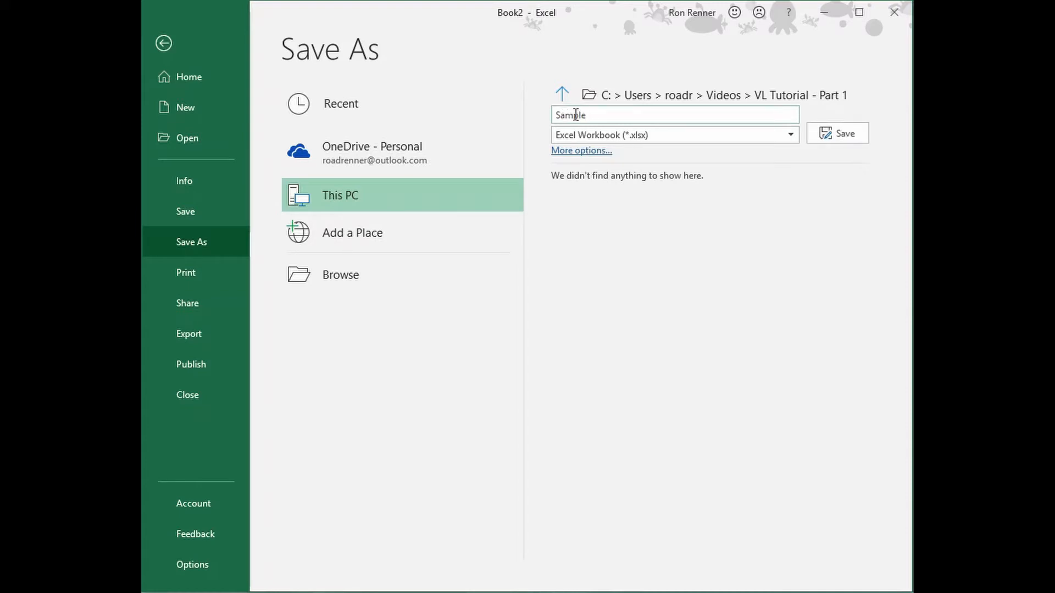
left_click(832, 132)
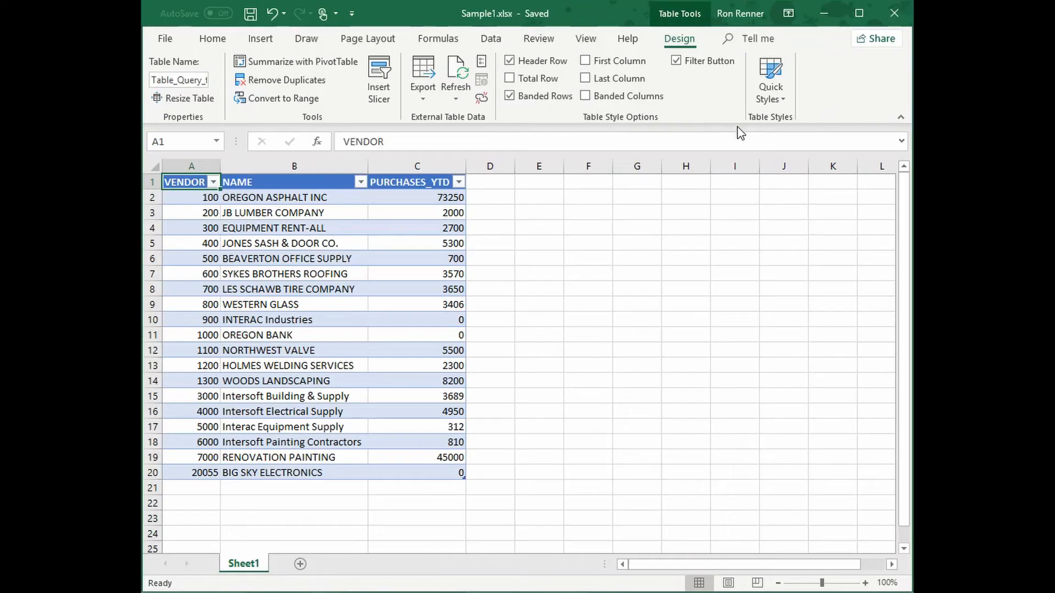
- Close the Sample1 workbook and reopen Sample1.xlsx from the recent workbooks
left_click(165, 40)
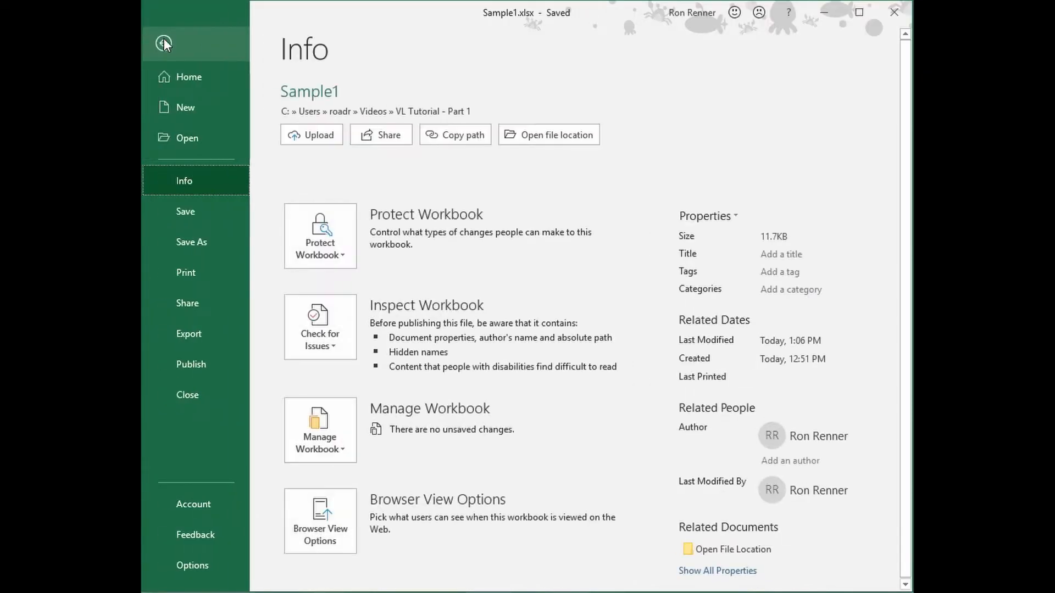
left_click(180, 397)
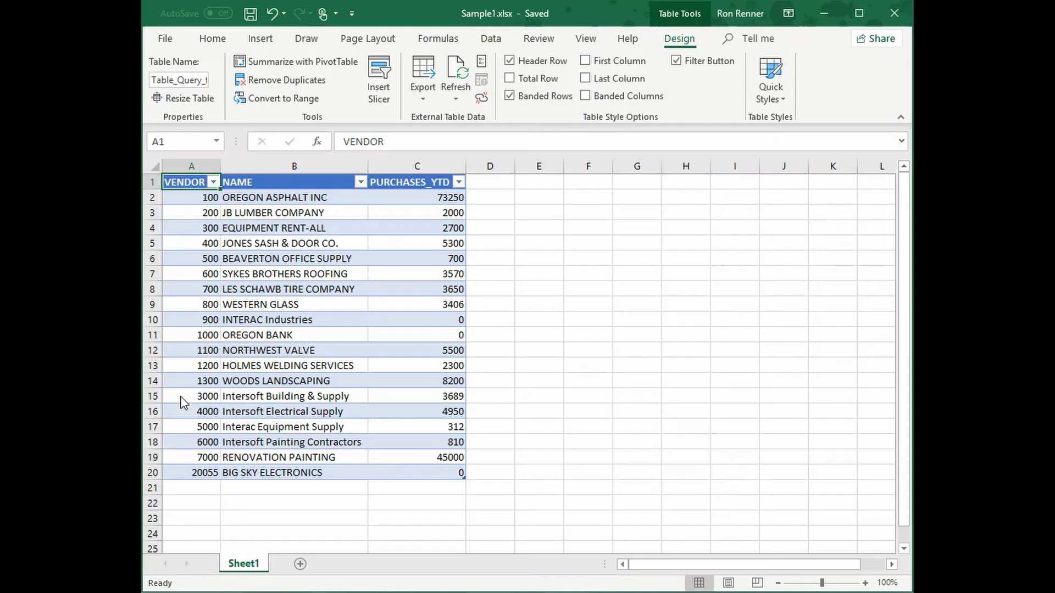
left_click(165, 39)
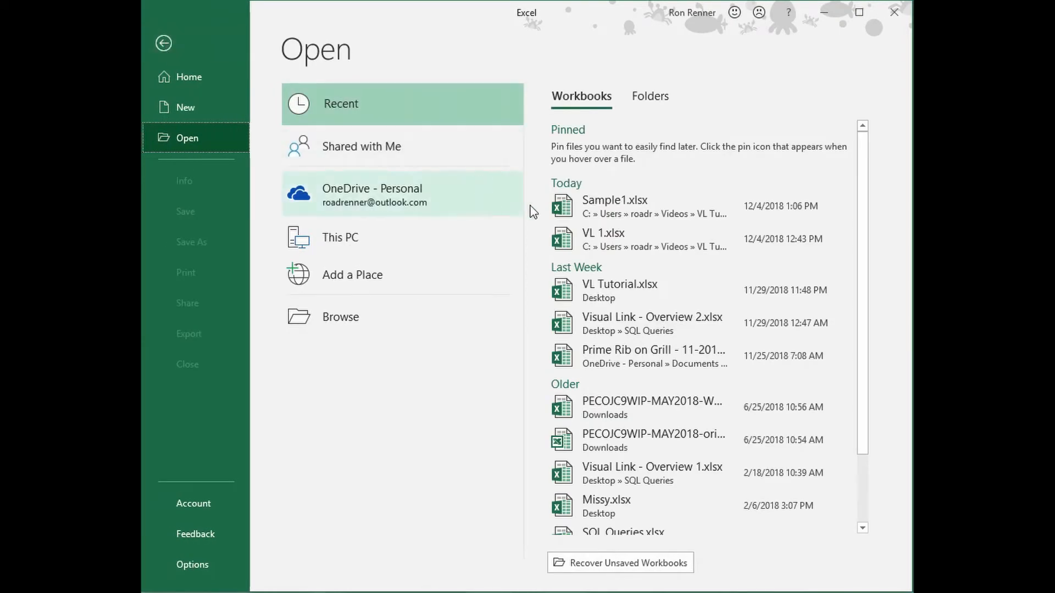
left_click(550, 204)
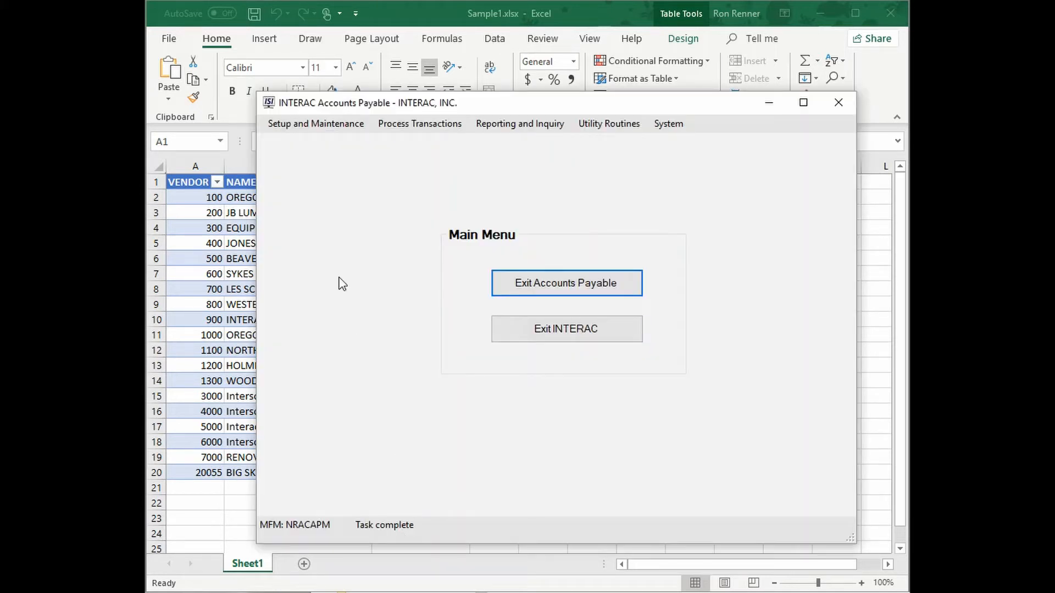
- Switch to INTERAC Accounts Payable and open the JB LUMBER COMPANY vendor record for changing in Master File Maintenance
left_click(328, 132)
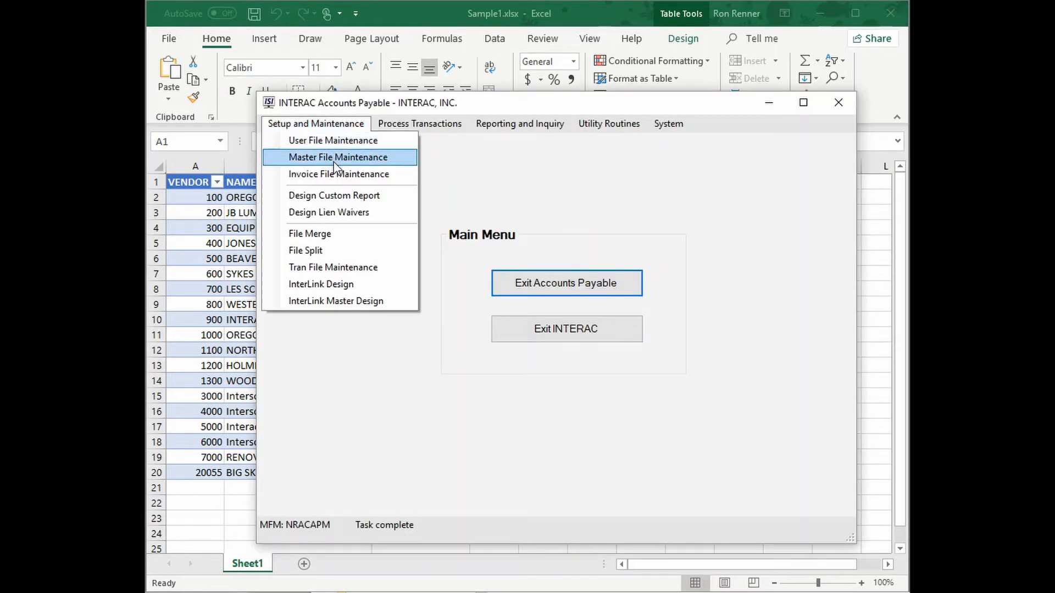
left_click(340, 158)
left_click(495, 372)
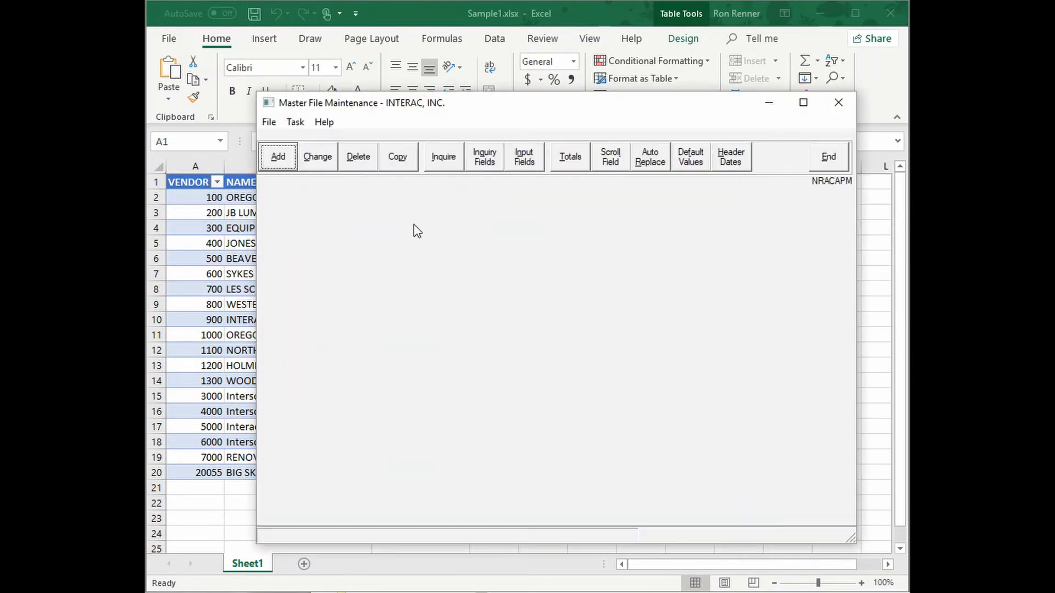
left_click(319, 160)
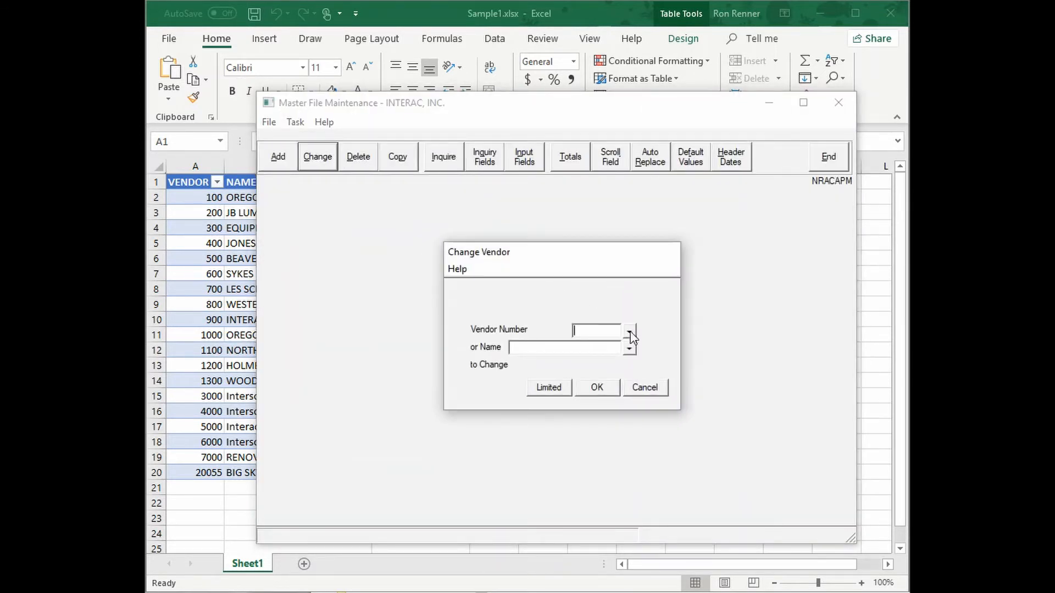
left_click(629, 332)
left_click(531, 302)
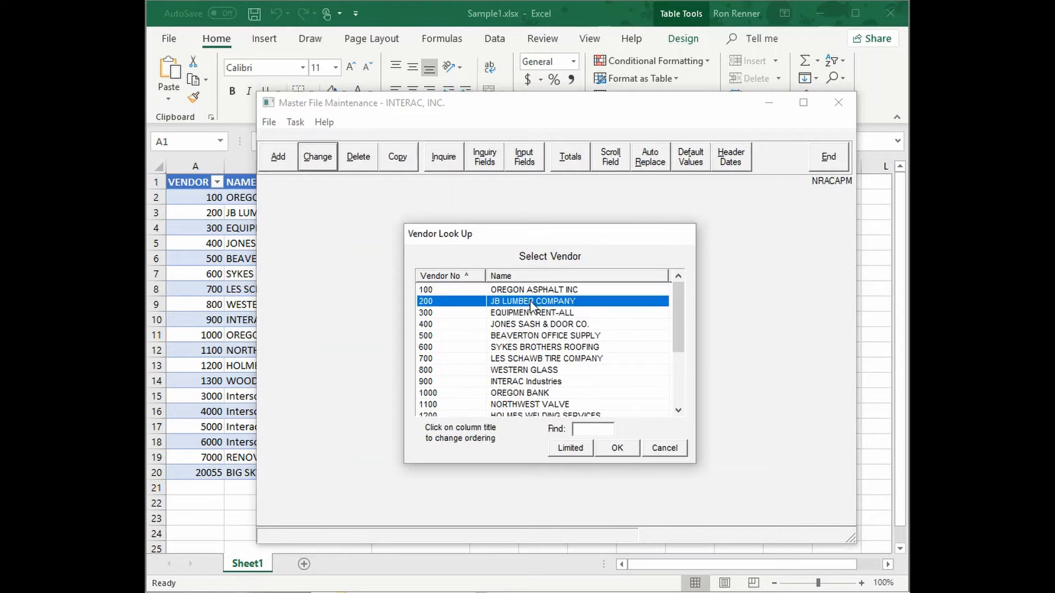
left_click(615, 448)
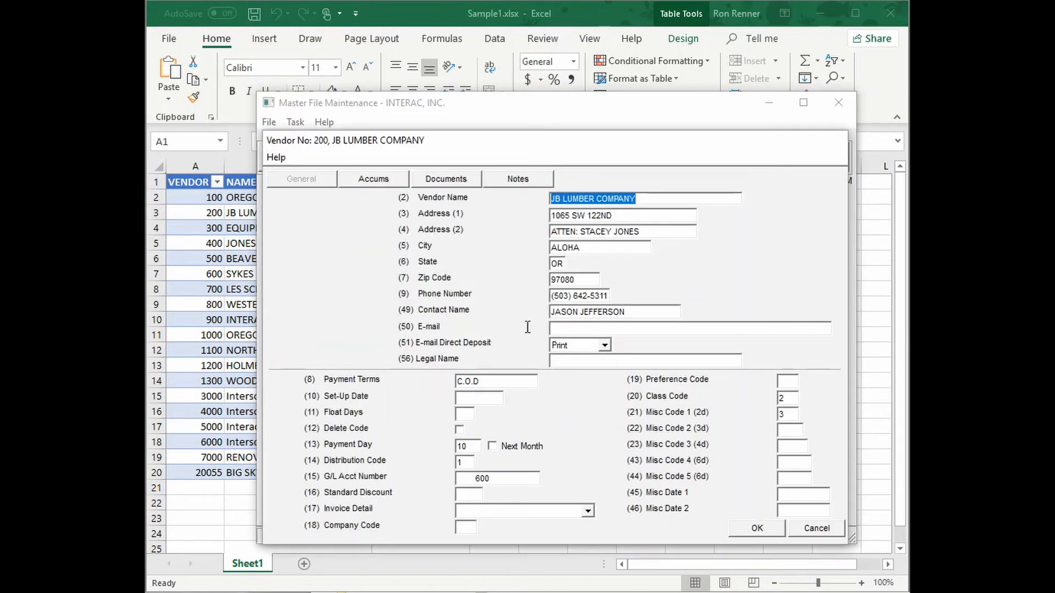
- Change the vendor name to JB LUMBER CORPORATION and save the vendor record
left_click_drag(596, 199, 632, 198)
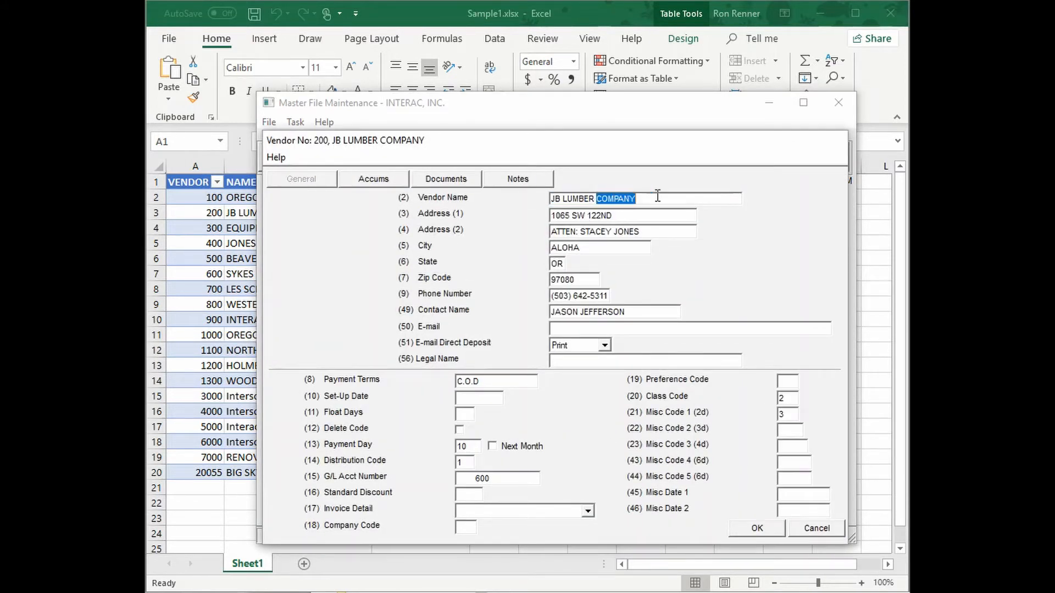
type("CORPORATION")
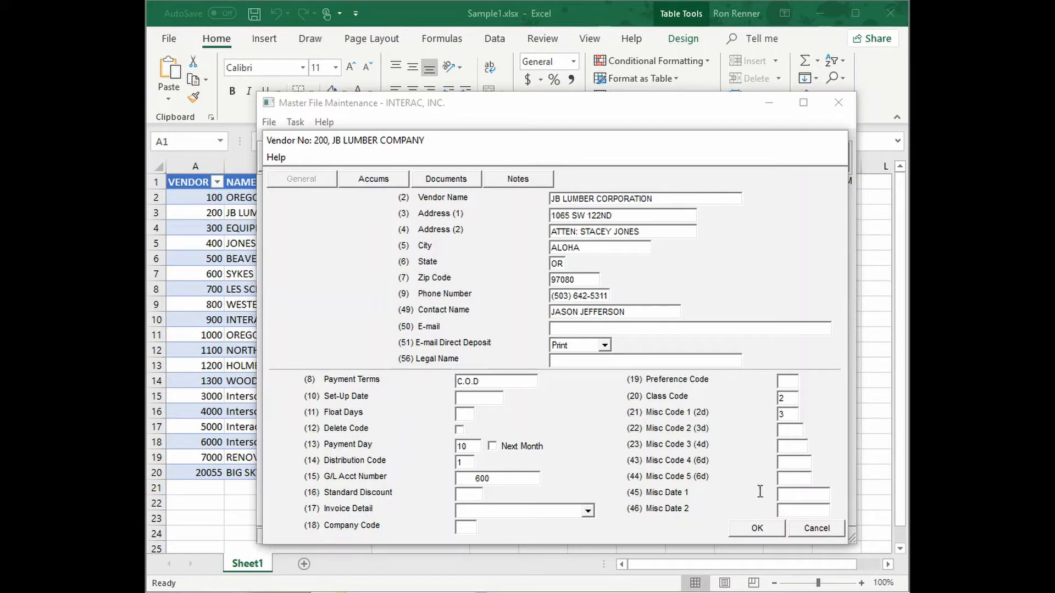
left_click(773, 530)
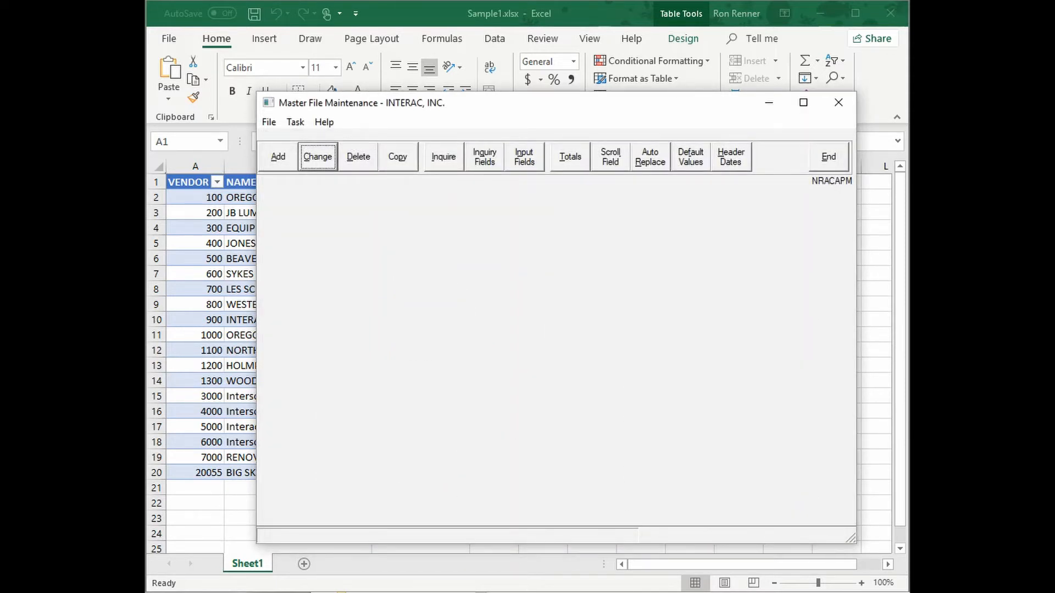
- Switch back to Excel and refresh all external data in the reopened Sample1 workbook
key("alt+Tab")
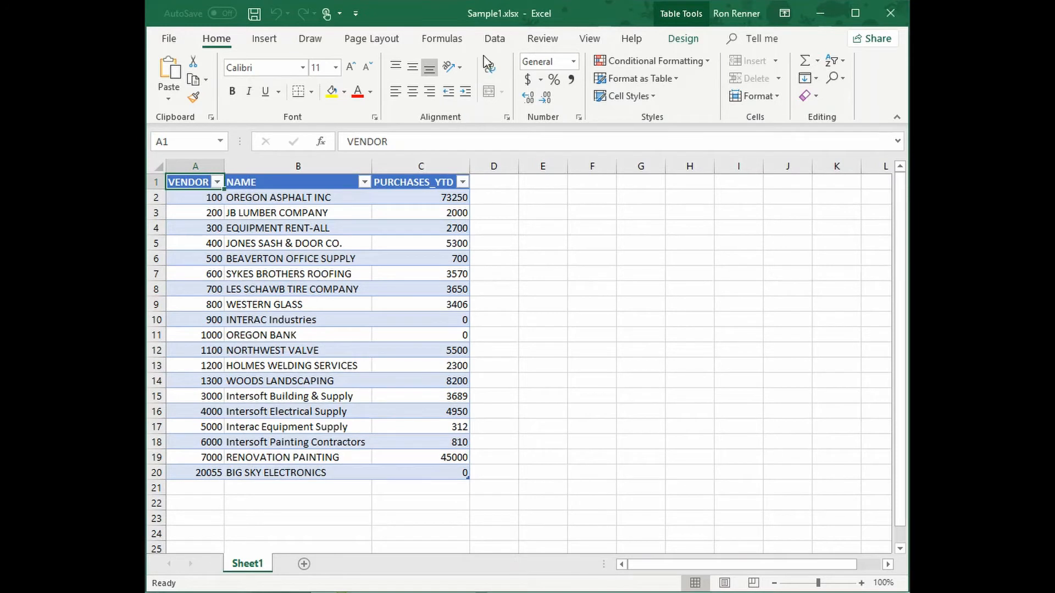
left_click(494, 38)
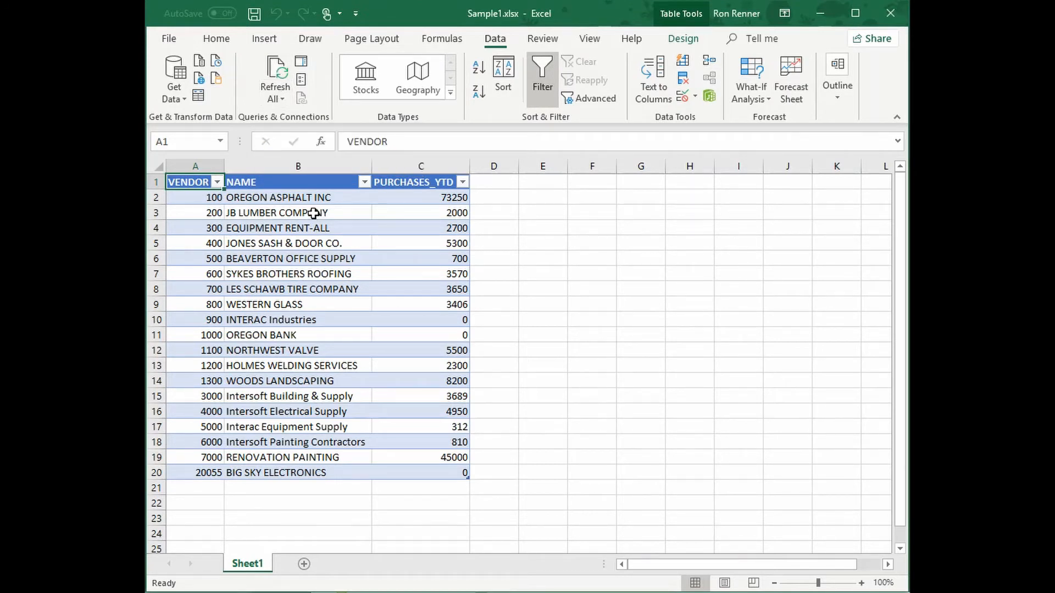
left_click(283, 67)
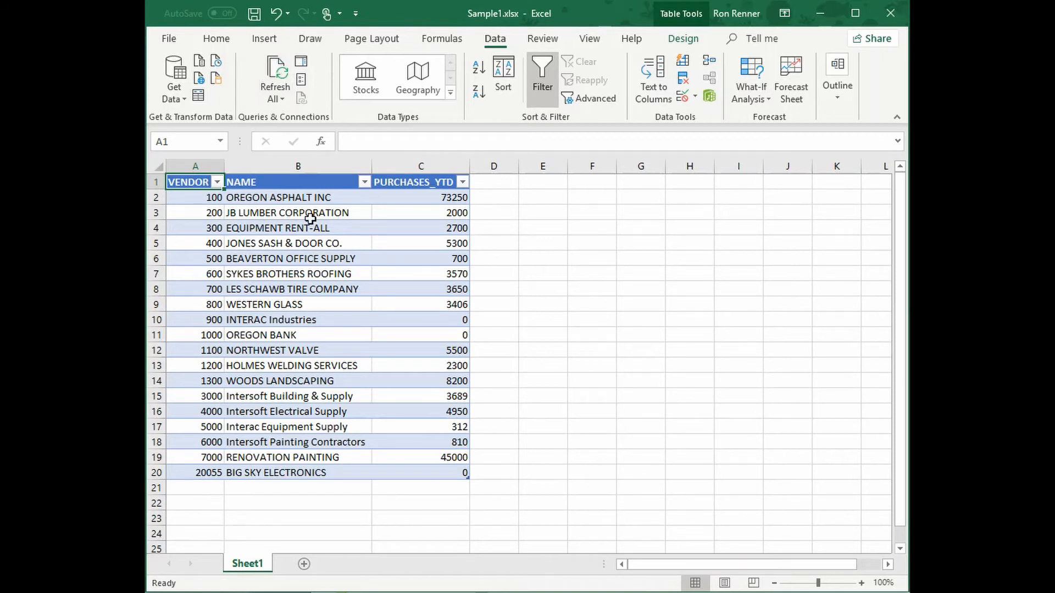